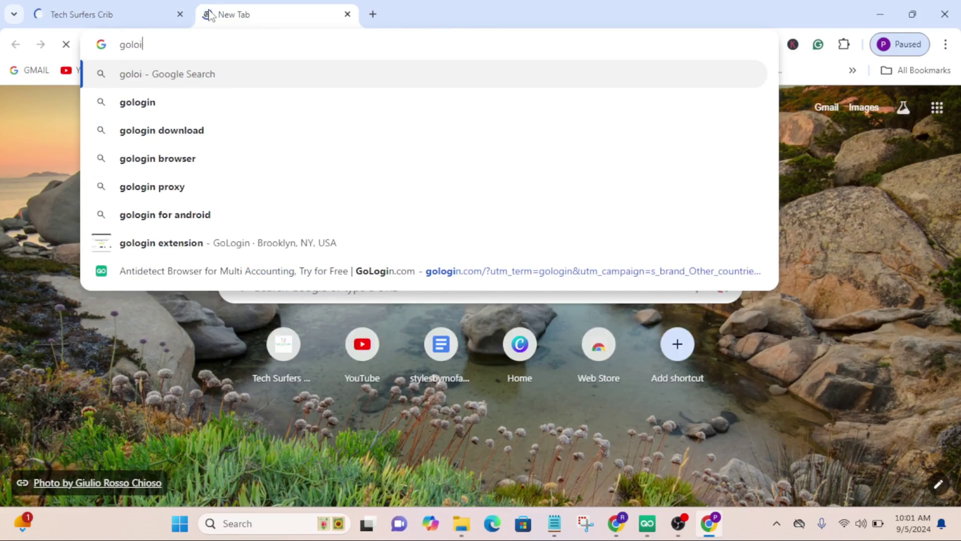
Step: Correct the search to 'gologin', run it, and bring up the link options on the sponsored GoLogin ad
{"action": "key", "text": "BackSpace"}
{"action": "type", "text": "gin"}
{"action": "key", "text": "Return"}
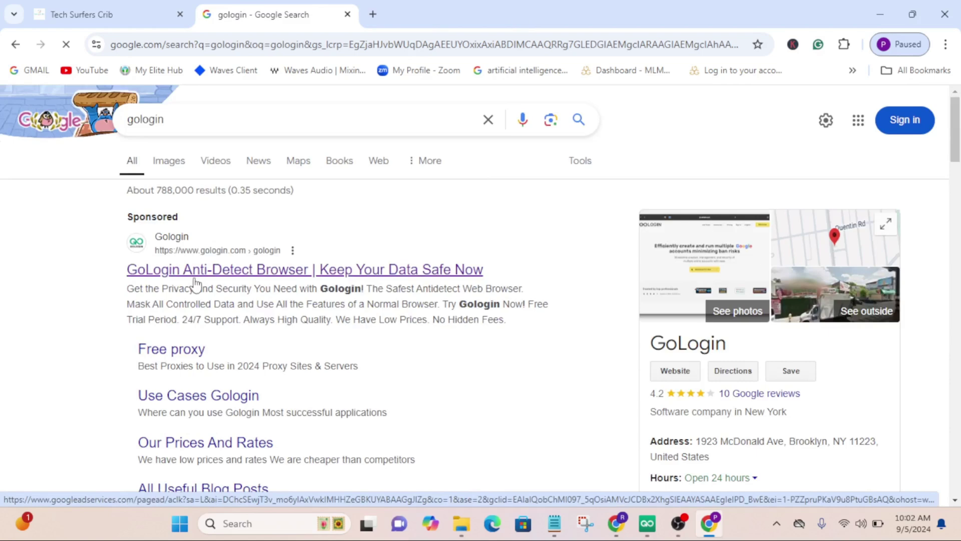
{"action": "right_click", "coordinate": [234, 274]}
Step: Open the GoLogin ad in a new tab, glance at the GoLogin desktop app, then return to the site
{"action": "left_click", "coordinate": [330, 282]}
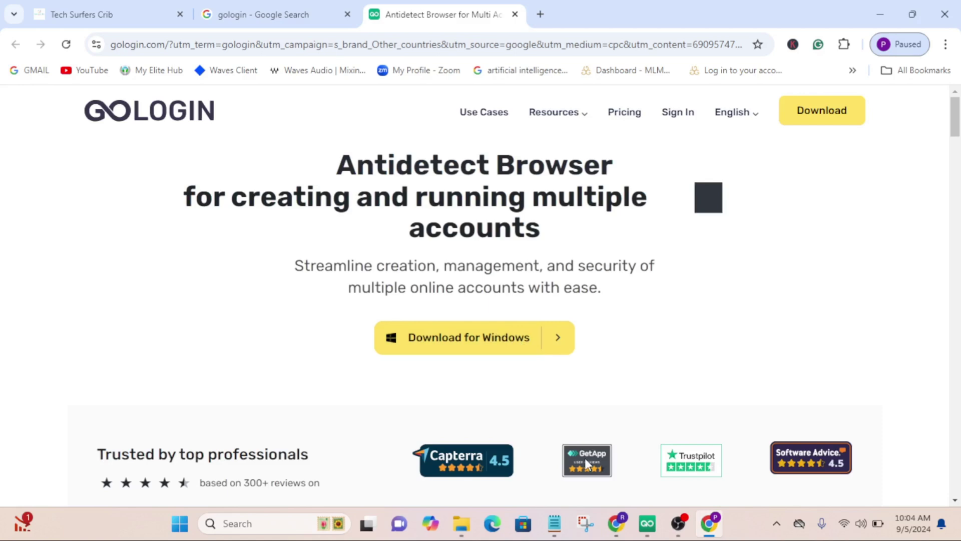
{"action": "left_click", "coordinate": [646, 523]}
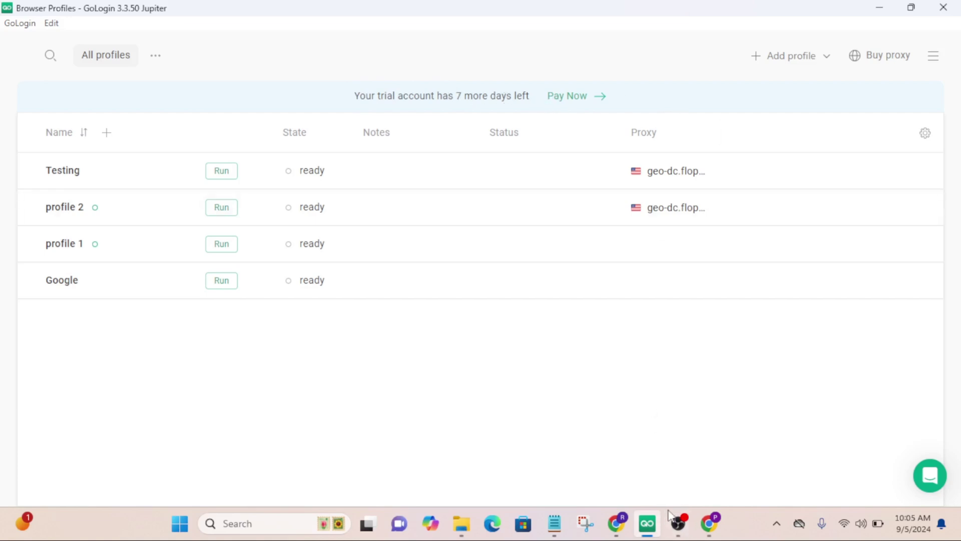
{"action": "mouse_move", "coordinate": [644, 529]}
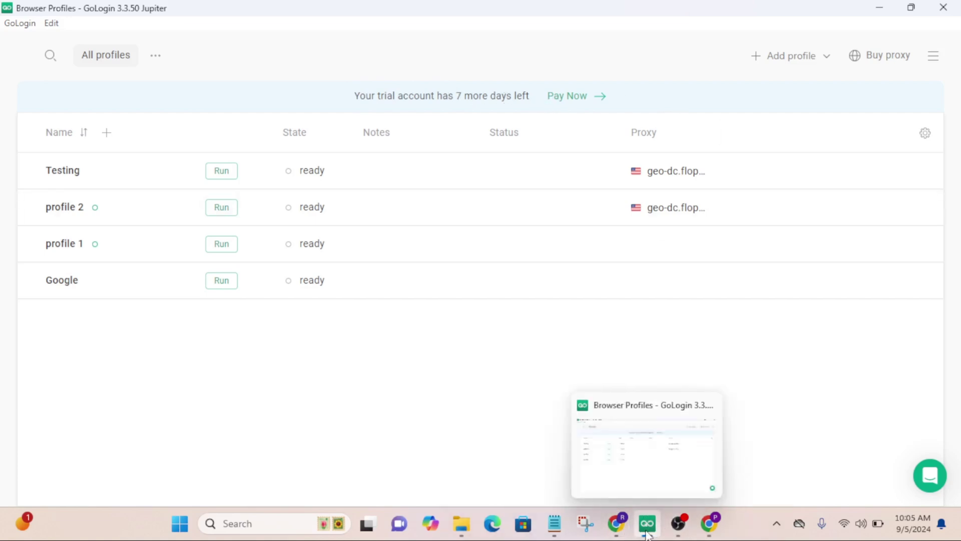
{"action": "left_click", "coordinate": [719, 531]}
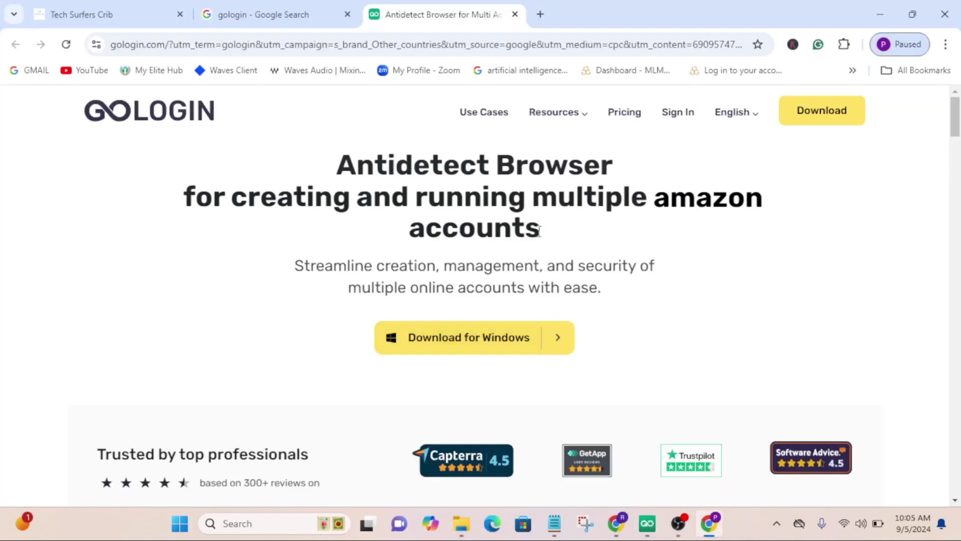
Step: Review the Professional, Business, Enterprise and Custom plans on GoLogin's Pricing page, then return to the GoLogin app
{"action": "scroll", "coordinate": [392, 251], "scroll_direction": "down", "scroll_amount": 20}
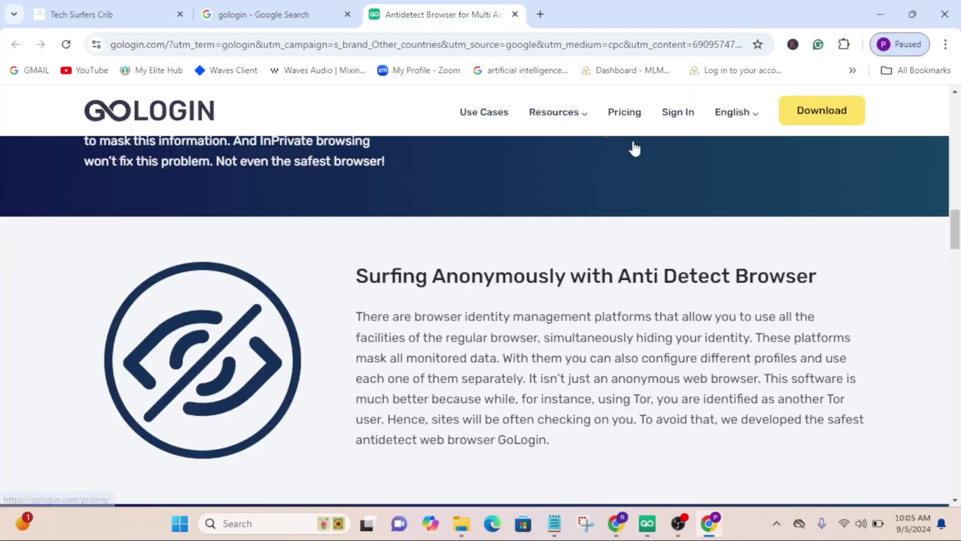
{"action": "scroll", "coordinate": [634, 149], "scroll_direction": "up", "scroll_amount": 20}
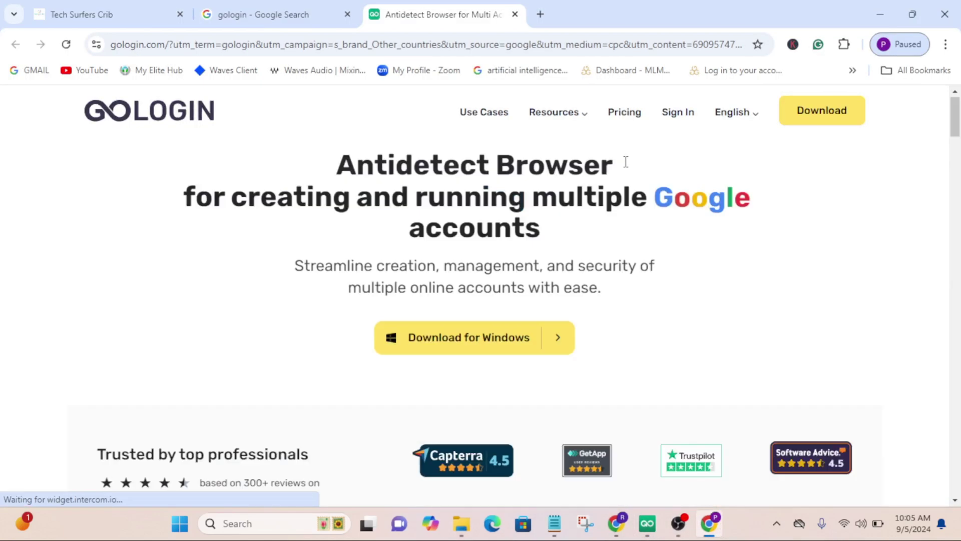
{"action": "left_click", "coordinate": [630, 119]}
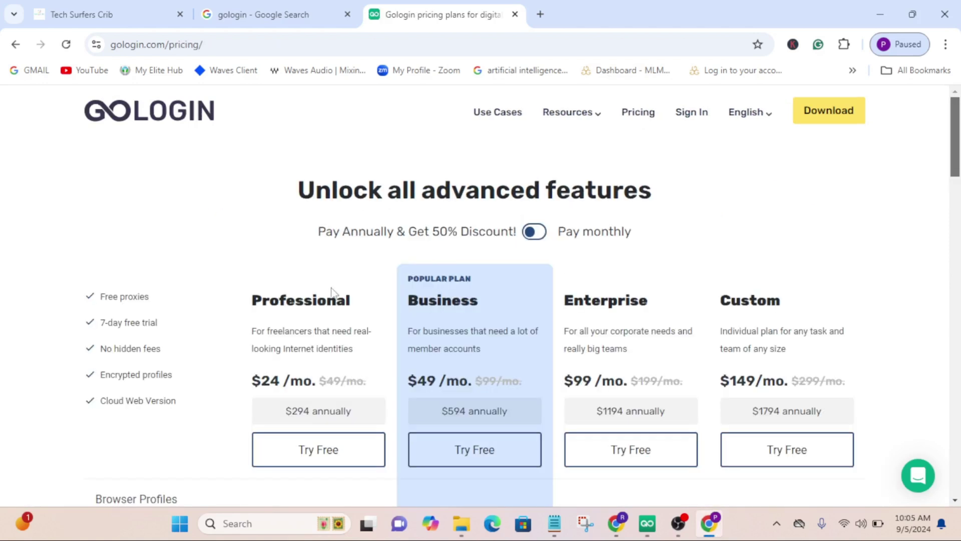
{"action": "left_click_drag", "start_coordinate": [959, 131], "coordinate": [959, 145]}
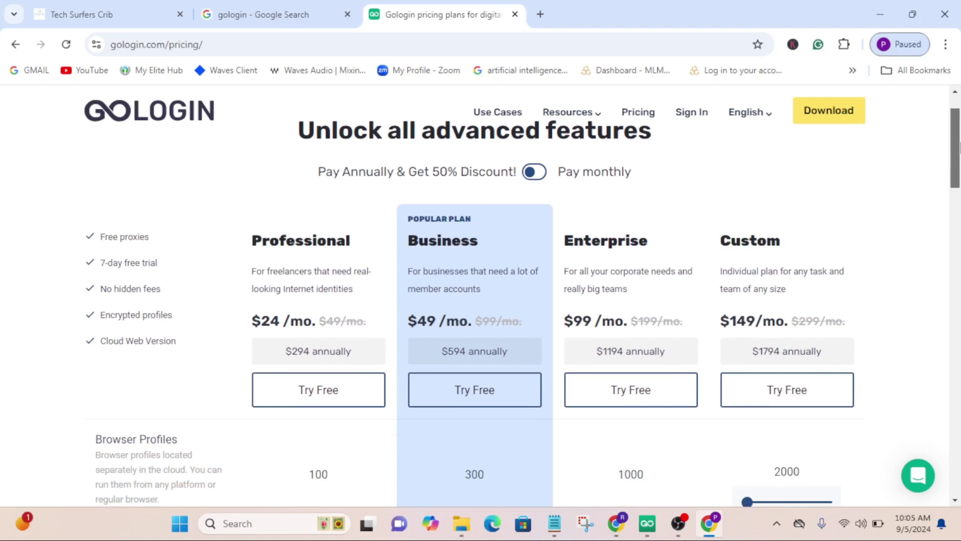
{"action": "mouse_move", "coordinate": [958, 143]}
{"action": "left_mouse_down"}
{"action": "mouse_move", "coordinate": [958, 163]}
{"action": "mouse_move", "coordinate": [958, 152]}
{"action": "left_mouse_up"}
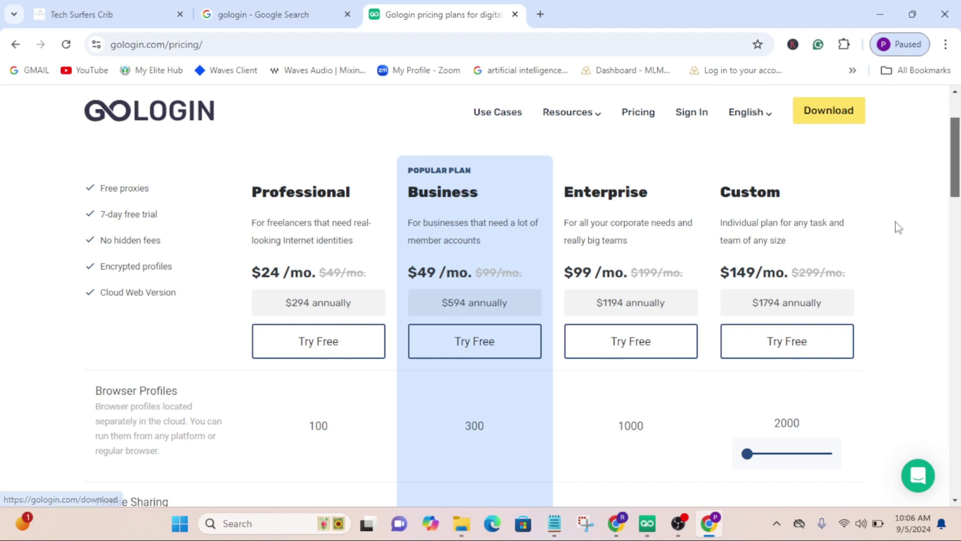
{"action": "left_click_drag", "start_coordinate": [957, 156], "coordinate": [957, 128]}
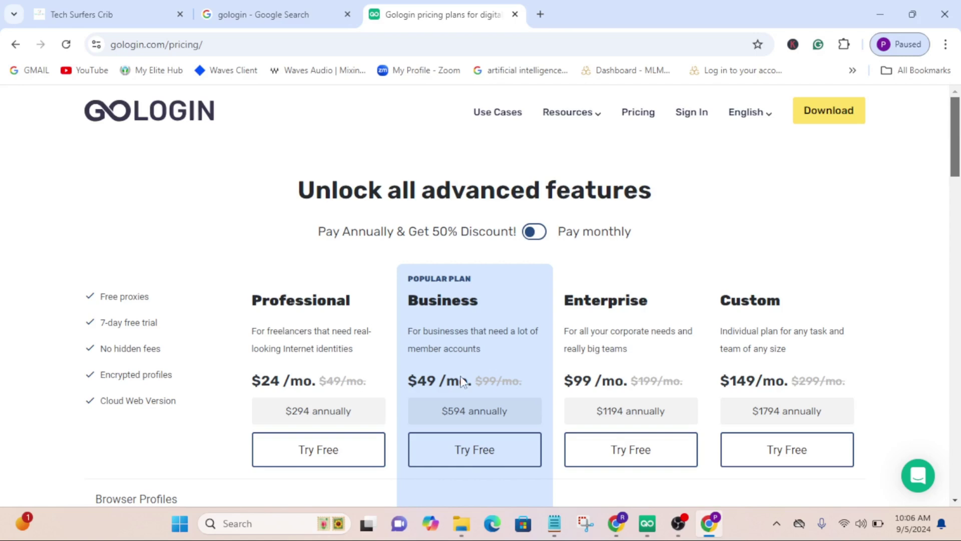
{"action": "left_click", "coordinate": [647, 523]}
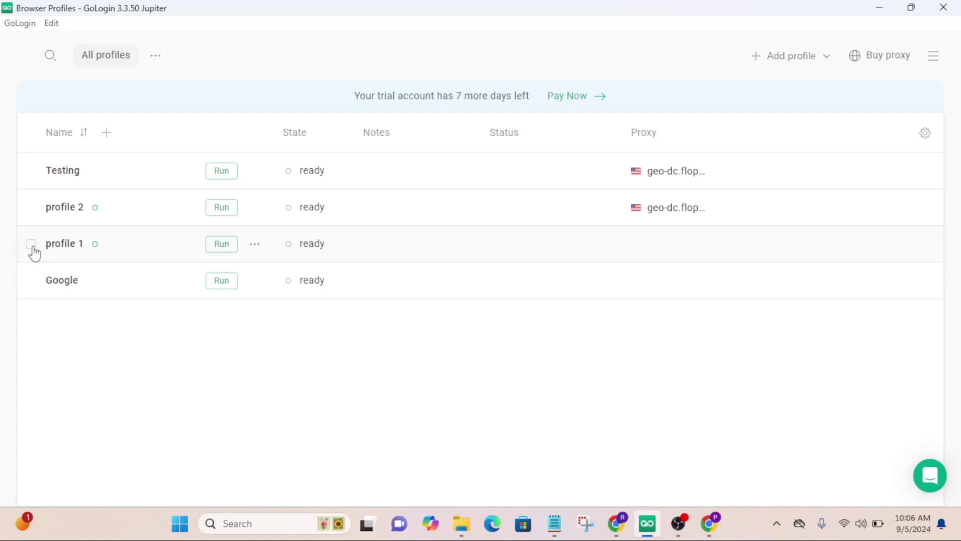
Step: Start a new browser profile from the GoLogin profile list with Add profile
{"action": "left_click", "coordinate": [779, 57]}
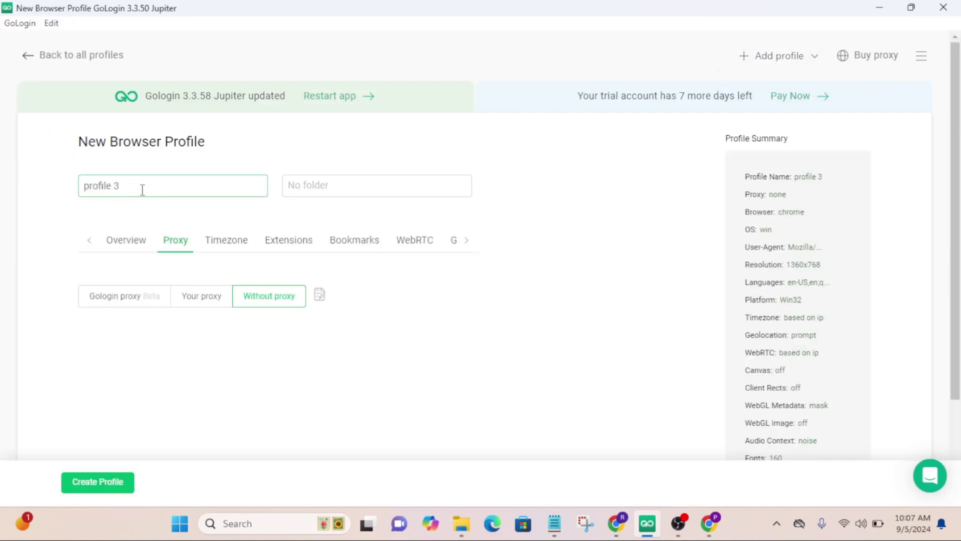
Step: Rename the new profile from 'profile 3' to 'Testing 2' and list the custom proxy types
{"action": "left_click_drag", "start_coordinate": [135, 189], "coordinate": [81, 204]}
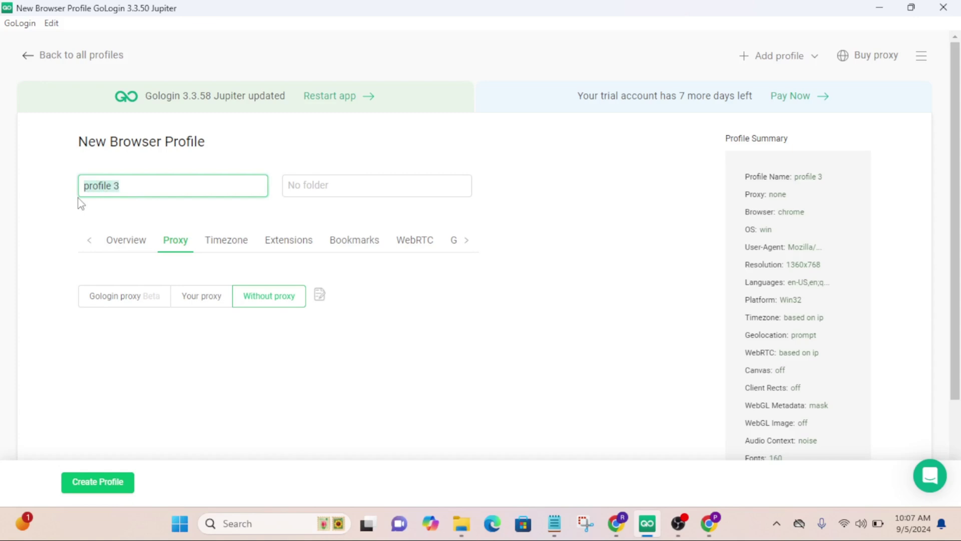
{"action": "type", "text": "Testing 2"}
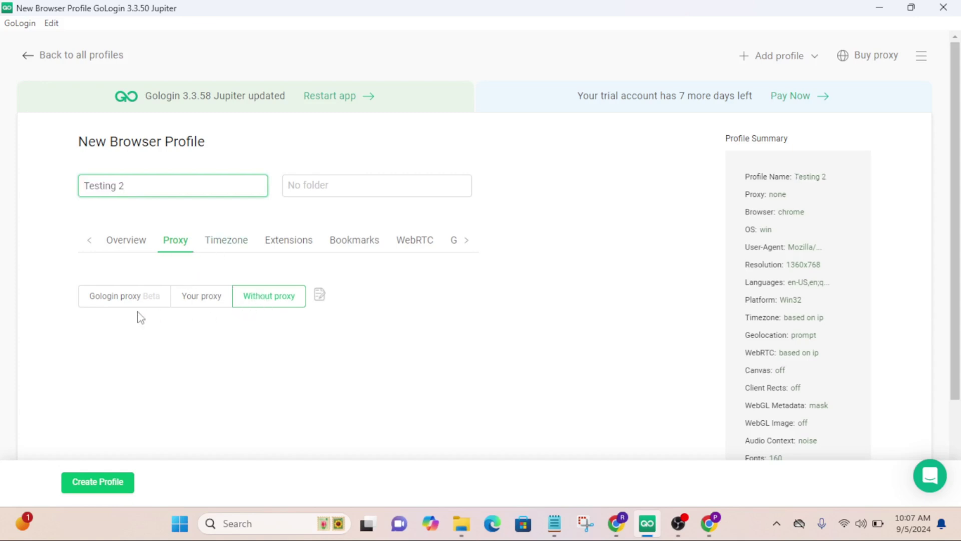
{"action": "left_click", "coordinate": [101, 299]}
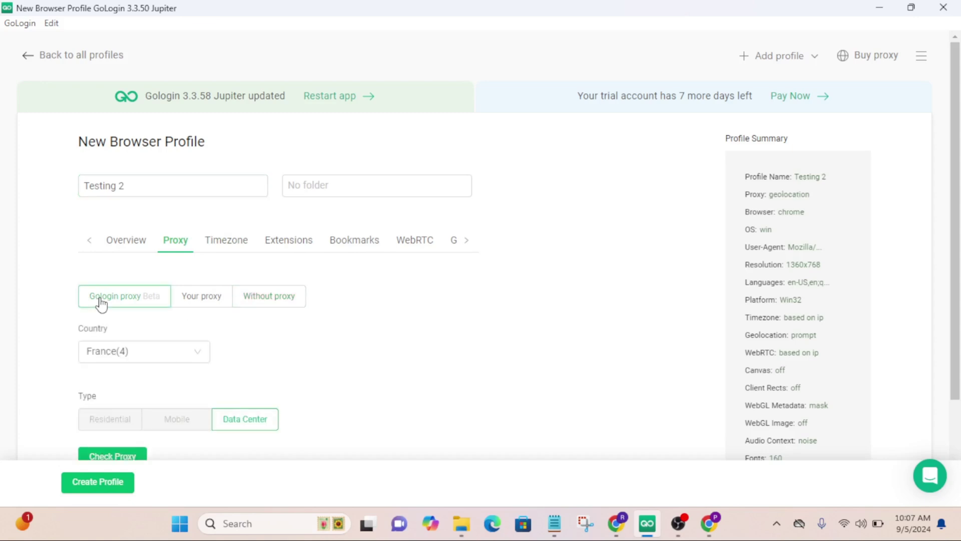
{"action": "left_click", "coordinate": [202, 302]}
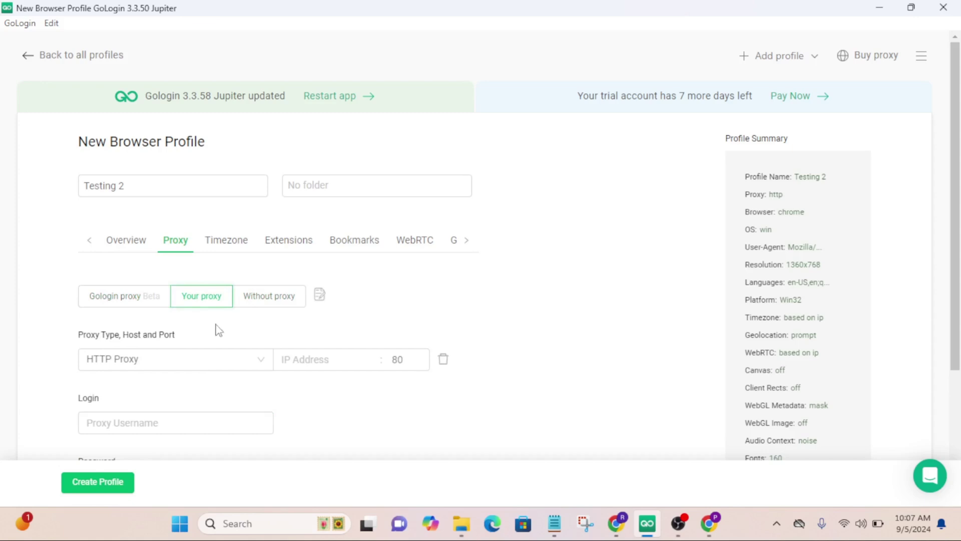
{"action": "left_click", "coordinate": [261, 365]}
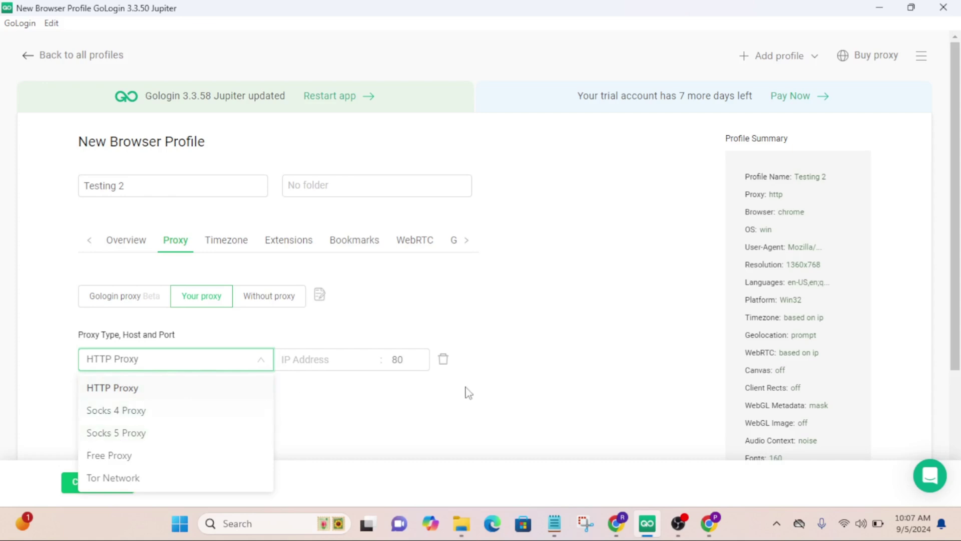
Step: Assign and check a United States GoLogin proxy, then create the Testing 2 profile
{"action": "scroll", "coordinate": [116, 282], "scroll_direction": "down", "scroll_amount": 1}
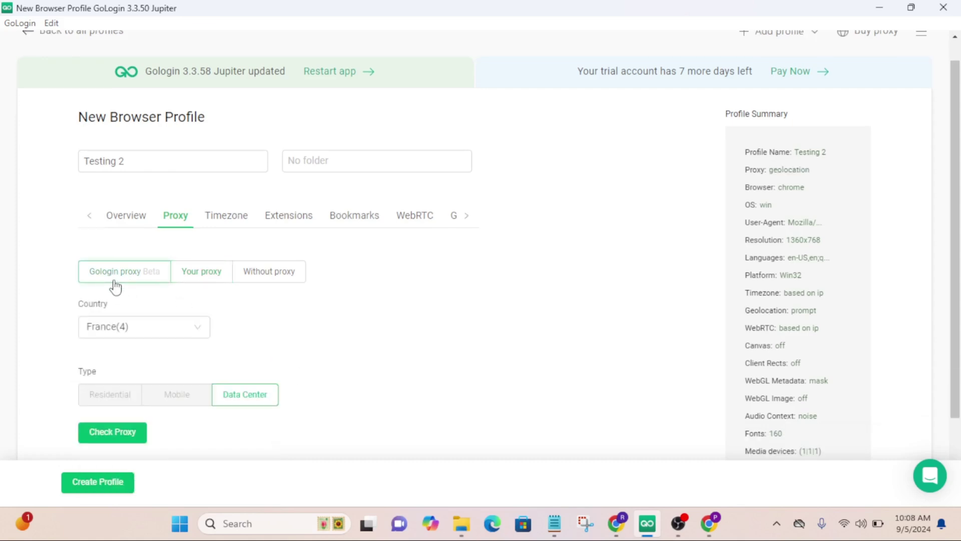
{"action": "left_click", "coordinate": [168, 334]}
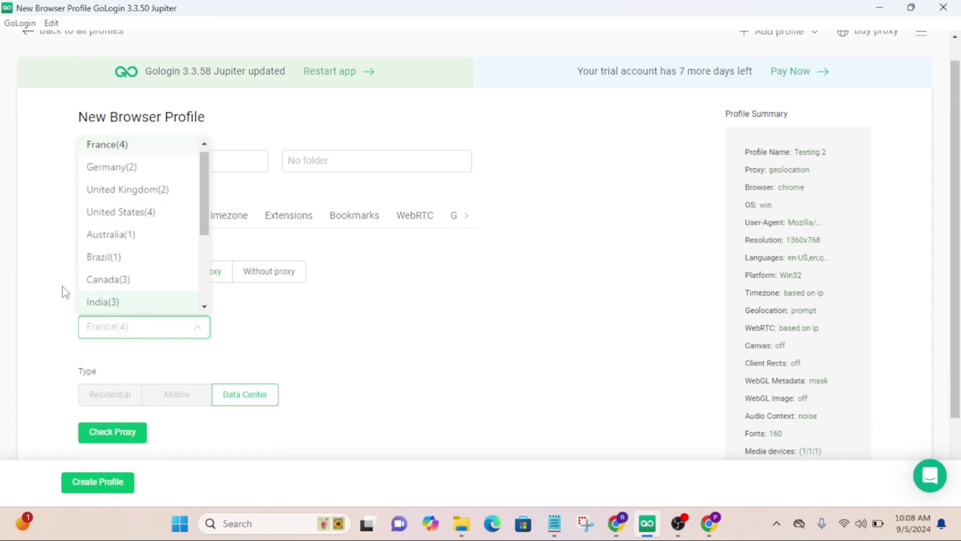
{"action": "left_click", "coordinate": [156, 217]}
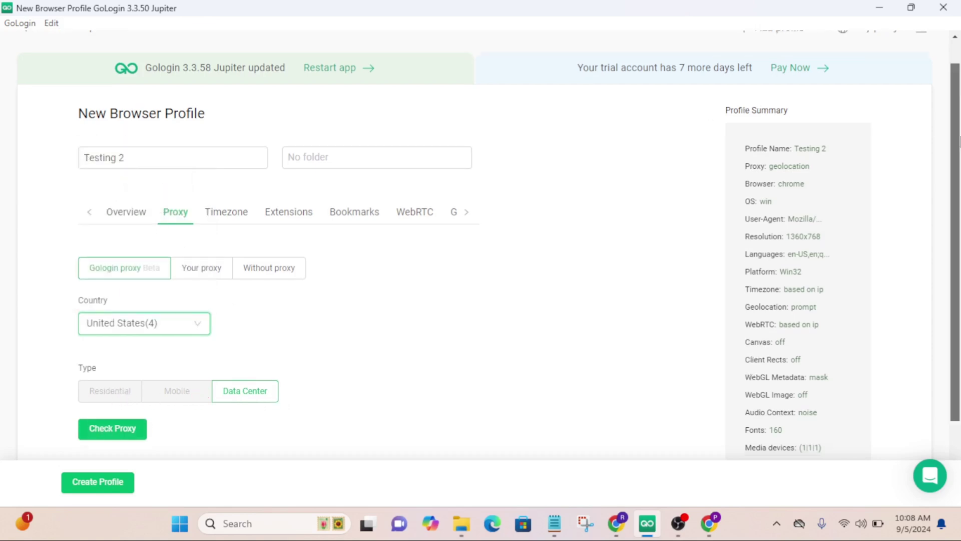
{"action": "scroll", "coordinate": [585, 221], "scroll_direction": "down", "scroll_amount": 2}
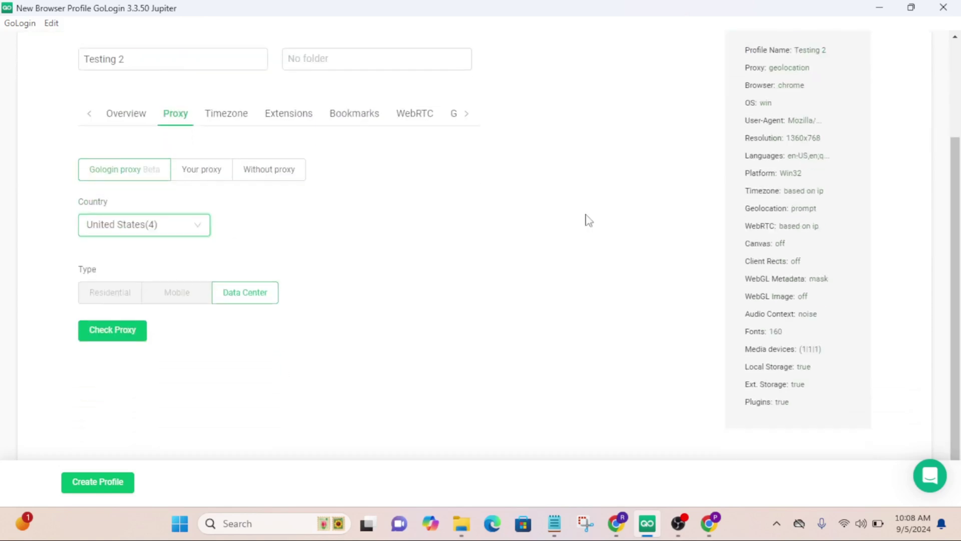
{"action": "left_click", "coordinate": [100, 329]}
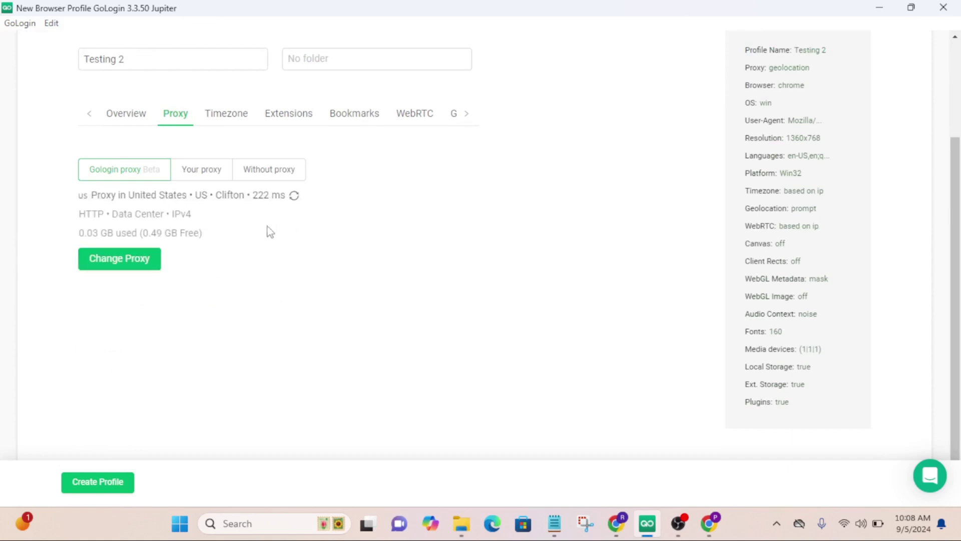
{"action": "left_click", "coordinate": [84, 488]}
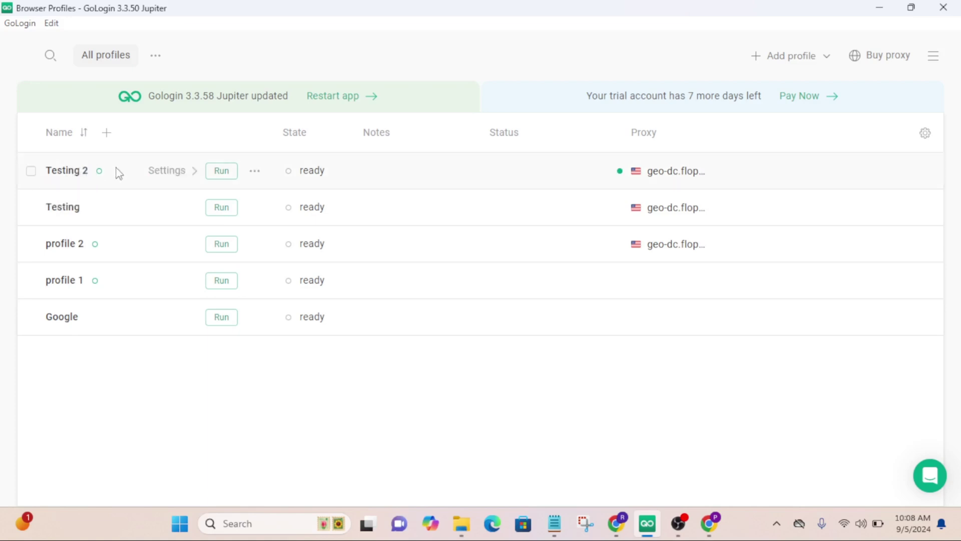
Step: Run the Testing 2 profile so its Orbita browser window opens
{"action": "left_click", "coordinate": [227, 173]}
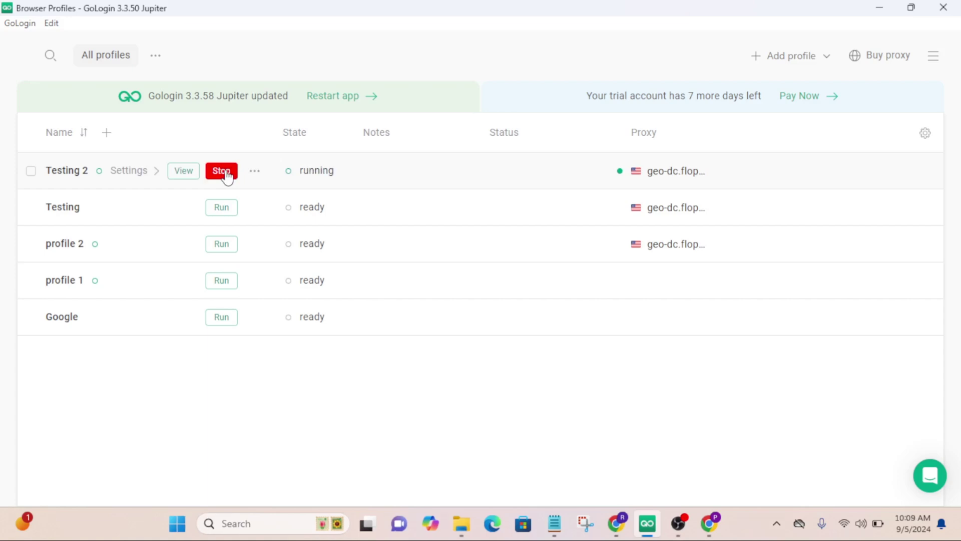
{"action": "mouse_move", "coordinate": [683, 532]}
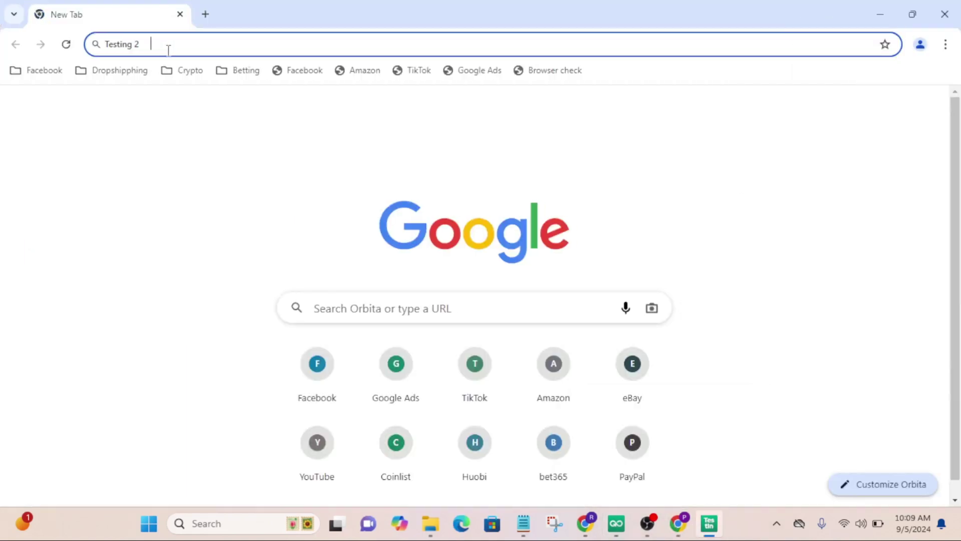
Step: Load whoer.net in a new Orbita tab to check the profile's IP
{"action": "left_click", "coordinate": [206, 15]}
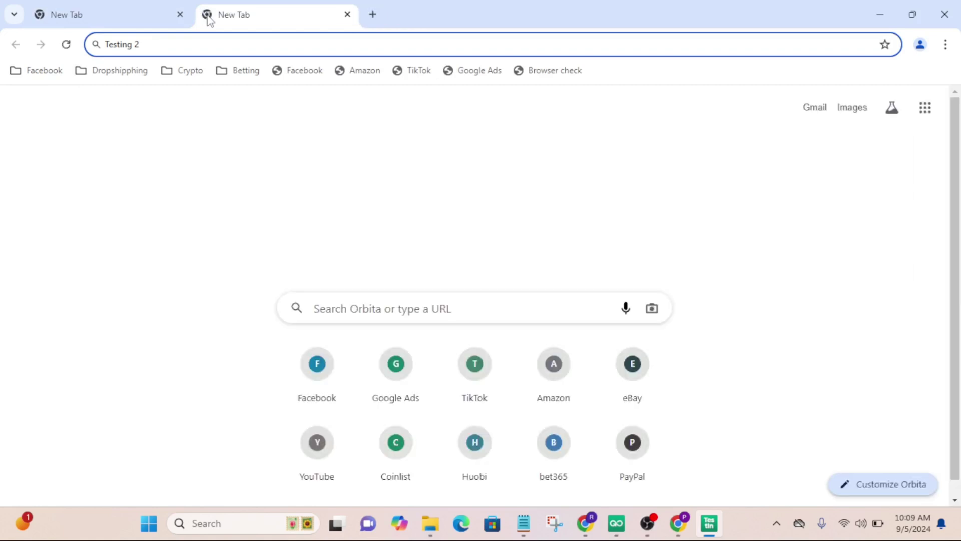
{"action": "type", "text": "whoer"}
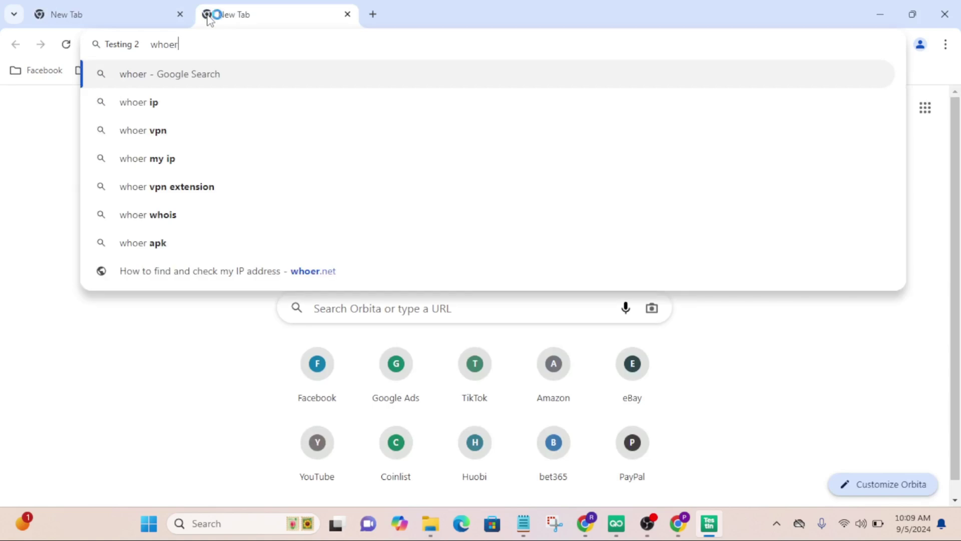
{"action": "type", "text": ".net"}
{"action": "key", "text": "Return"}
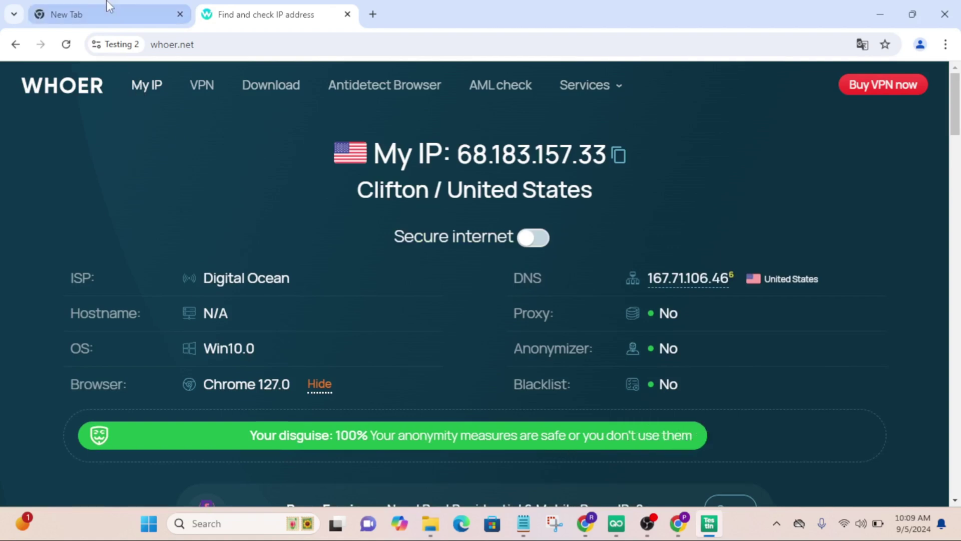
Step: Confirm whoer.net reports a Clifton, United States IP, then return to GoLogin's profile list
{"action": "left_click", "coordinate": [160, 14]}
{"action": "left_click", "coordinate": [269, 4]}
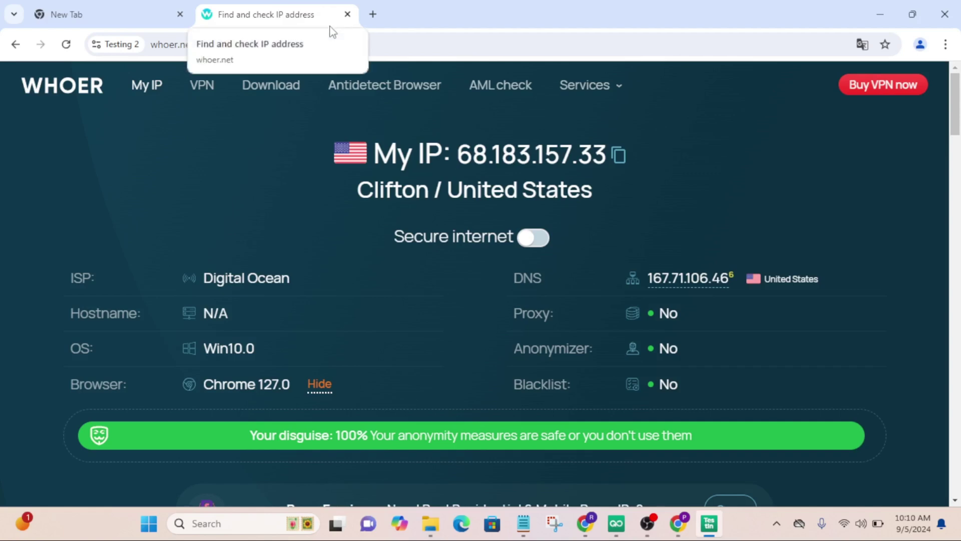
{"action": "left_click", "coordinate": [120, 6]}
{"action": "left_click", "coordinate": [264, 5]}
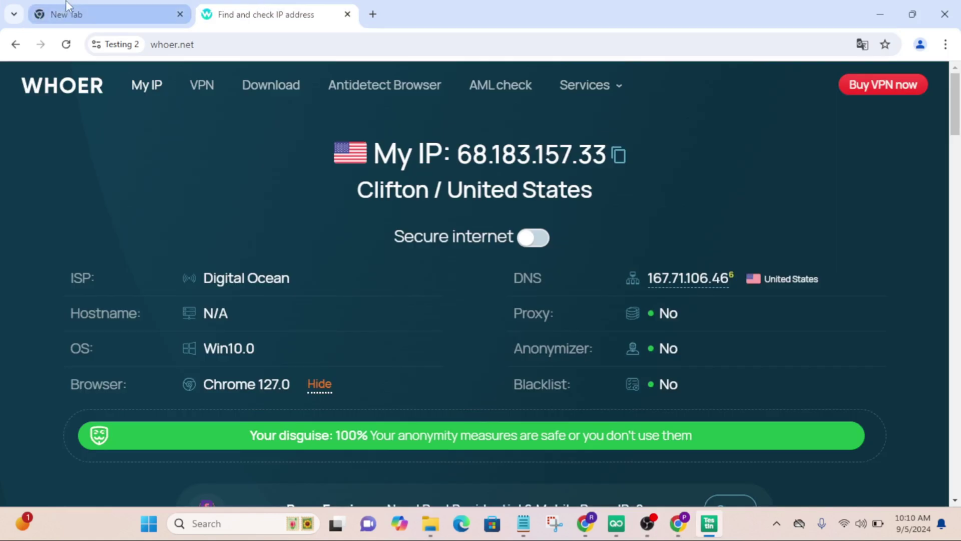
{"action": "left_click", "coordinate": [82, 6]}
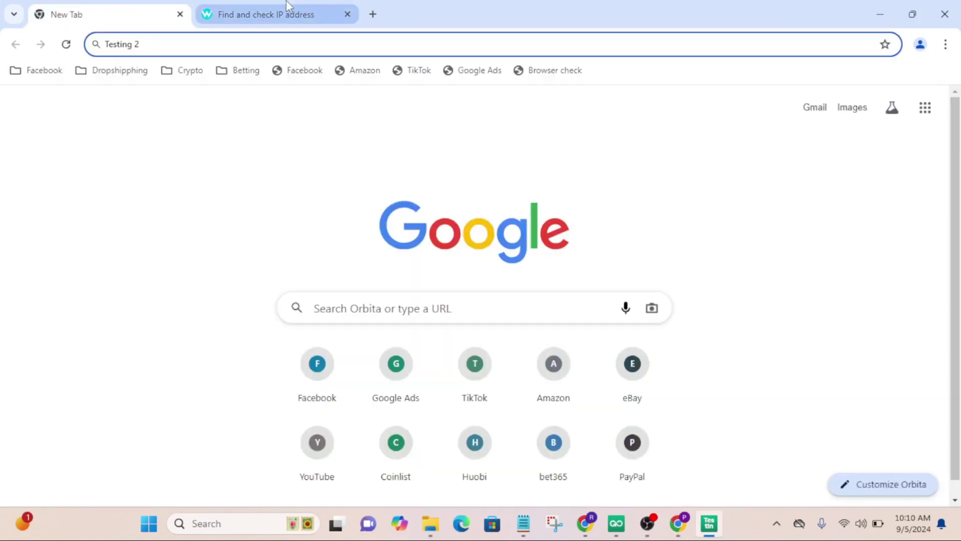
{"action": "key", "text": "alt+Tab"}
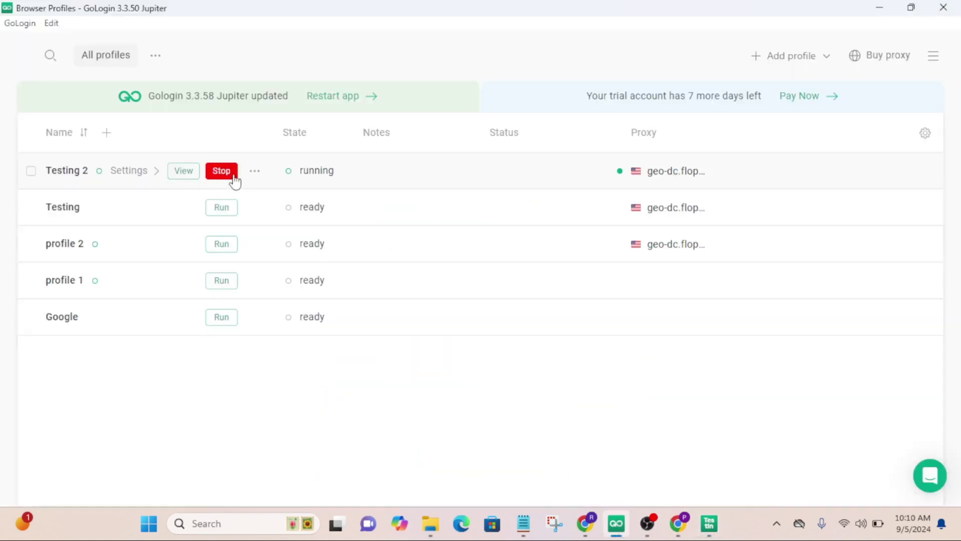